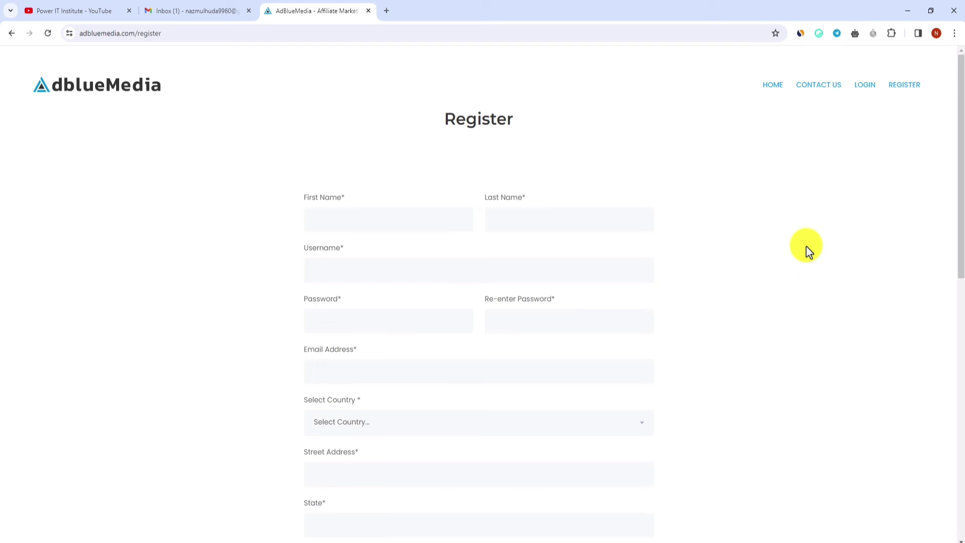
Step: Enter the applicant's first name and last name on the registration form
{"action": "left_click", "coordinate": [578, 224]}
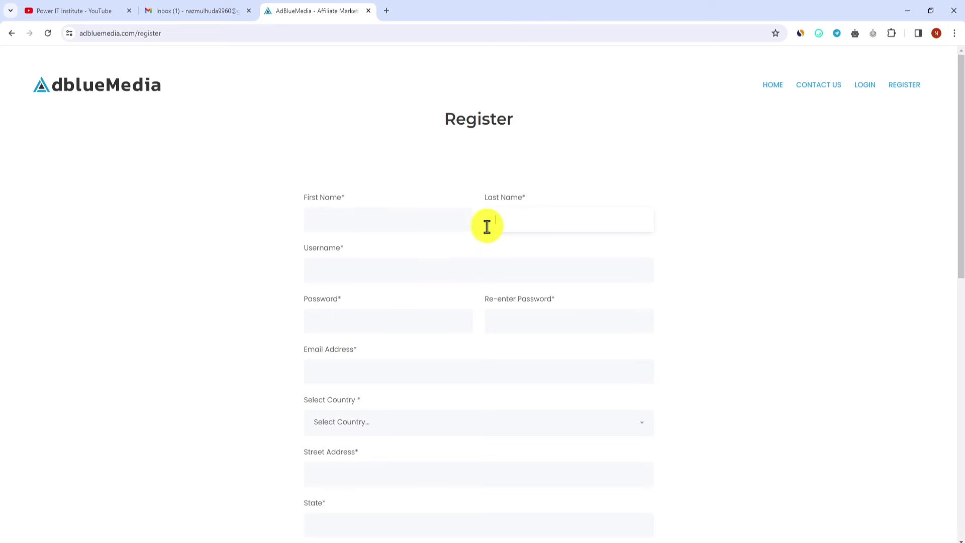
{"action": "left_click", "coordinate": [360, 219]}
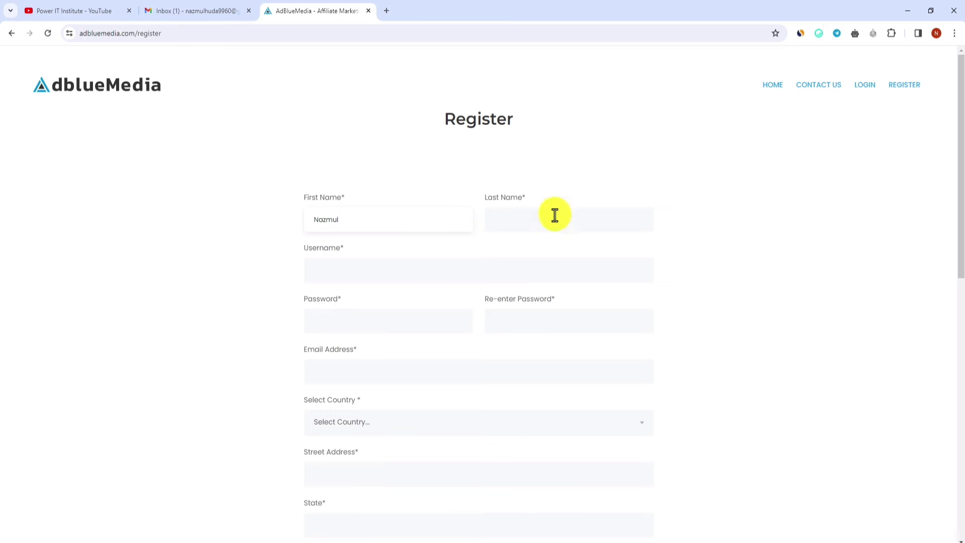
{"action": "left_click", "coordinate": [555, 220]}
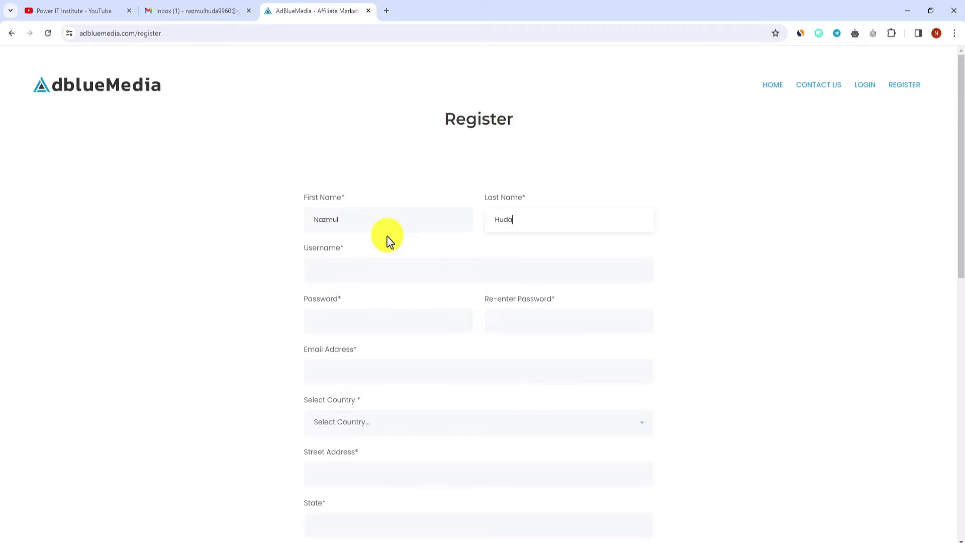
Step: Copy the Gmail account's email address from its account panel and return to the form
{"action": "left_click", "coordinate": [204, 10]}
{"action": "left_click", "coordinate": [948, 63]}
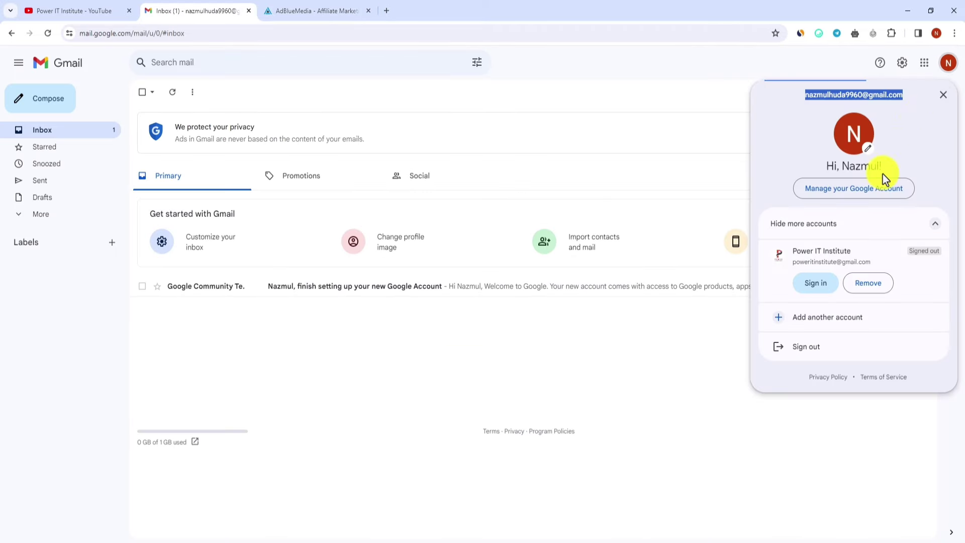
{"action": "right_click", "coordinate": [860, 94]}
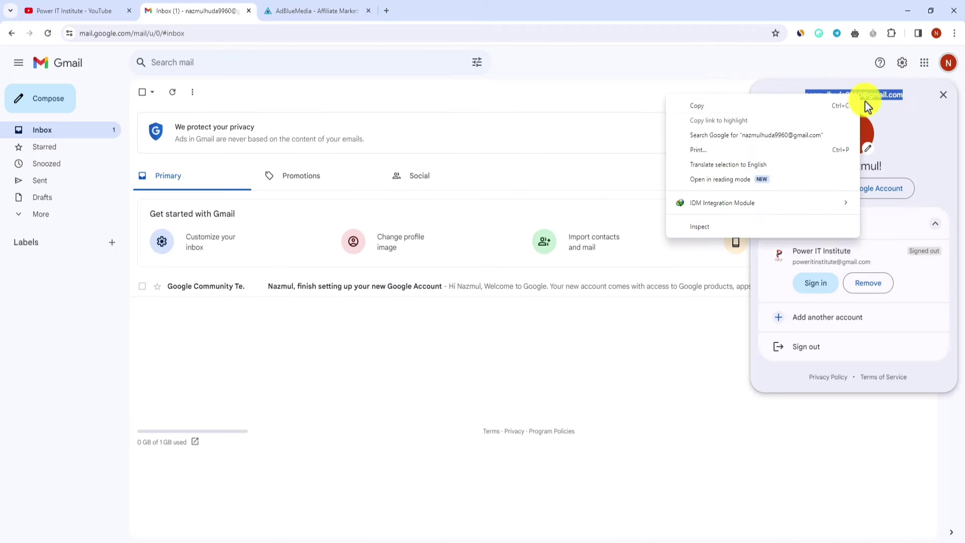
{"action": "left_click", "coordinate": [769, 105]}
{"action": "left_click", "coordinate": [317, 10]}
{"action": "left_click", "coordinate": [343, 271]}
{"action": "right_click", "coordinate": [343, 272]}
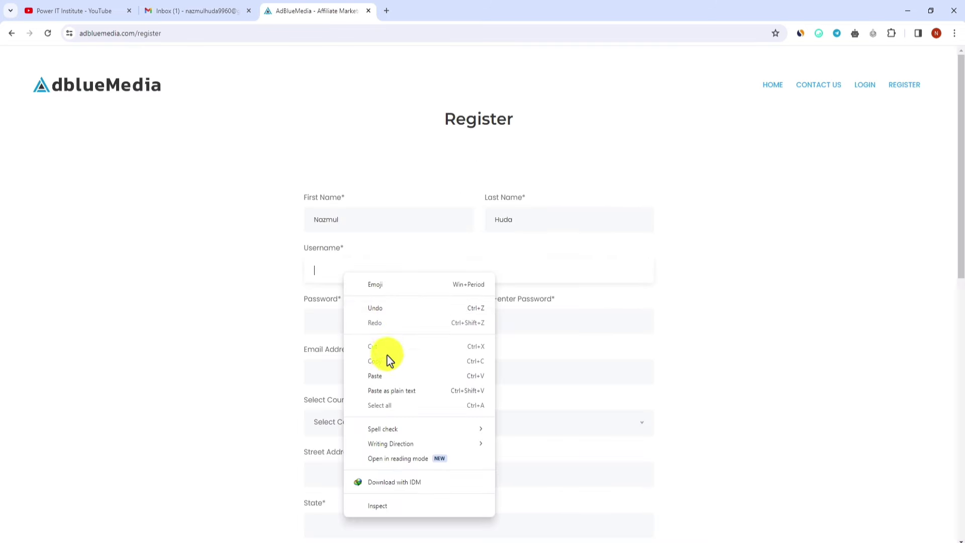
{"action": "left_click", "coordinate": [375, 376]}
{"action": "left_click_drag", "start_coordinate": [371, 269], "coordinate": [422, 270]}
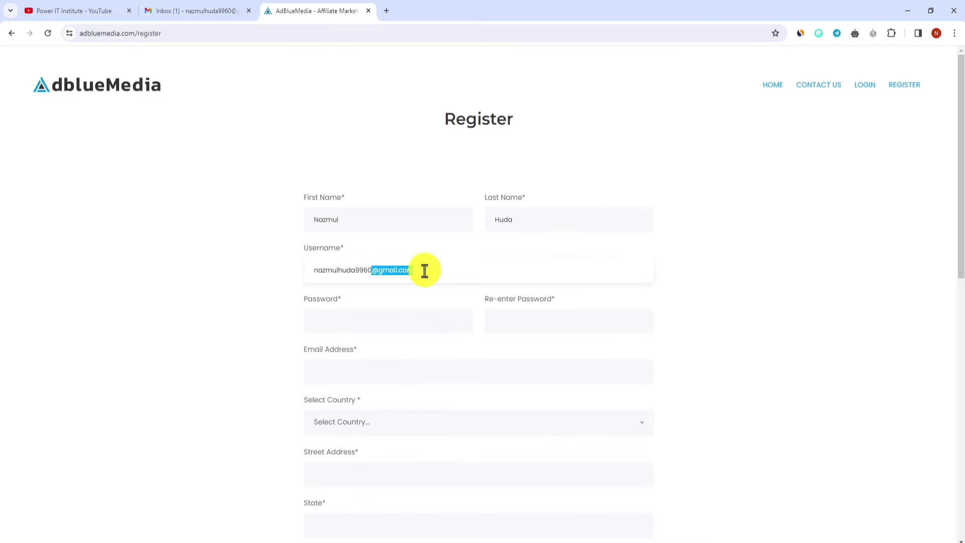
{"action": "key", "text": "BackSpace"}
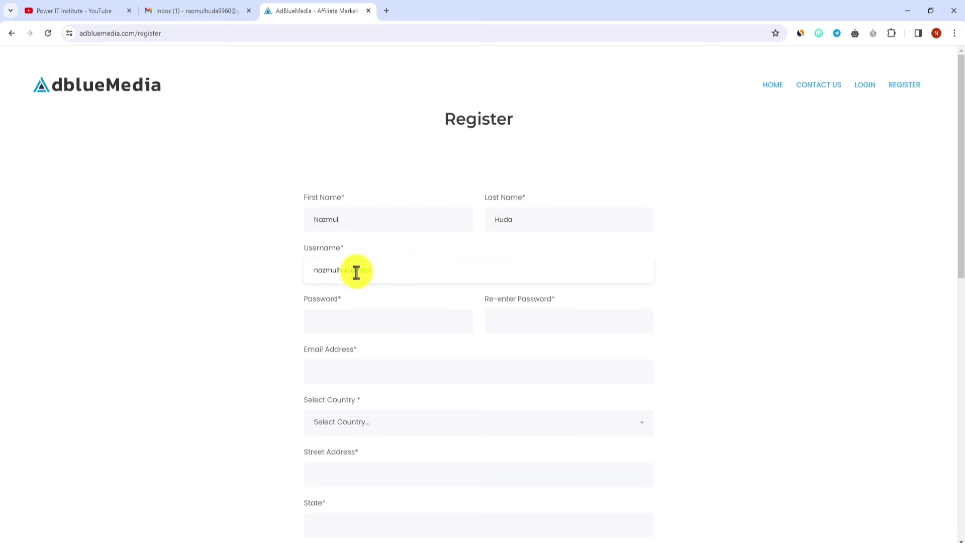
Step: Enter the account password in the Password field
{"action": "scroll", "coordinate": [378, 210], "scroll_direction": "down", "scroll_amount": 2}
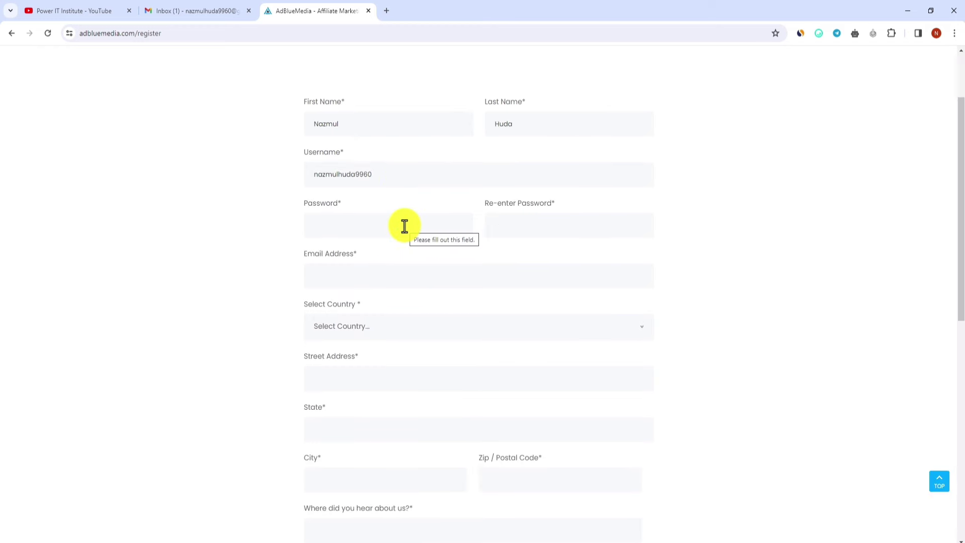
{"action": "left_click", "coordinate": [358, 226]}
{"action": "type", "text": "•••••••••••"}
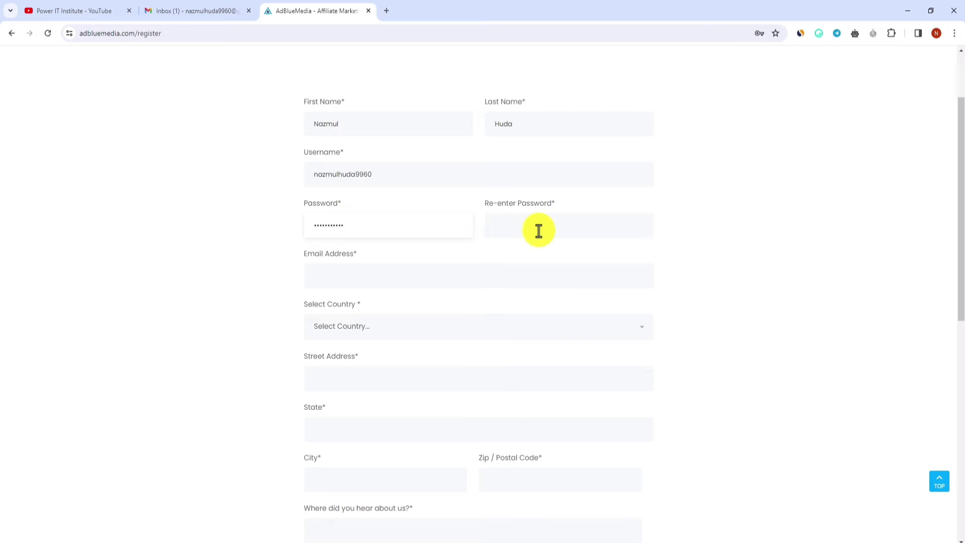
{"action": "left_click", "coordinate": [547, 228]}
Step: Confirm the password and paste the copied Gmail address into Email Address
{"action": "type", "text": "•••••••••••"}
{"action": "scroll", "coordinate": [415, 240], "scroll_direction": "down", "scroll_amount": 1}
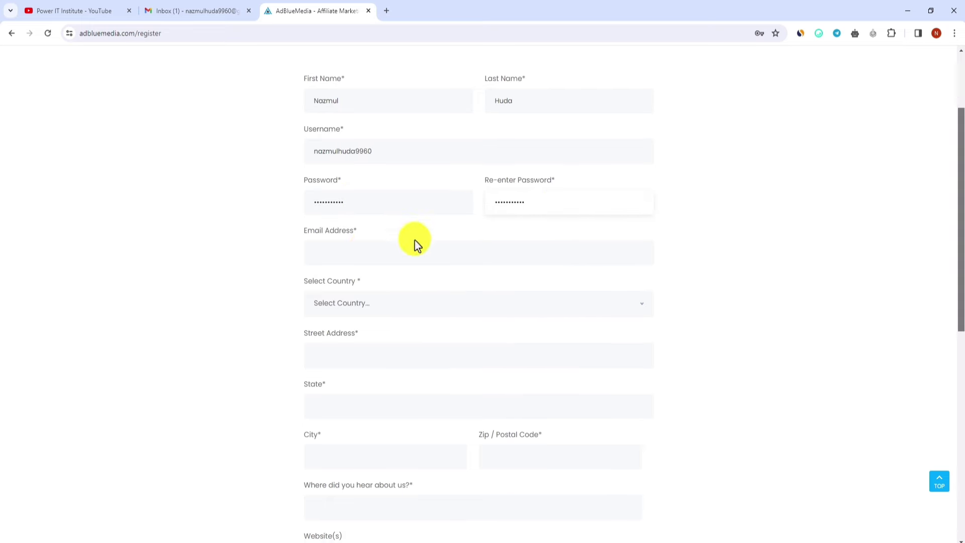
{"action": "left_click", "coordinate": [351, 250]}
{"action": "right_click", "coordinate": [352, 250]}
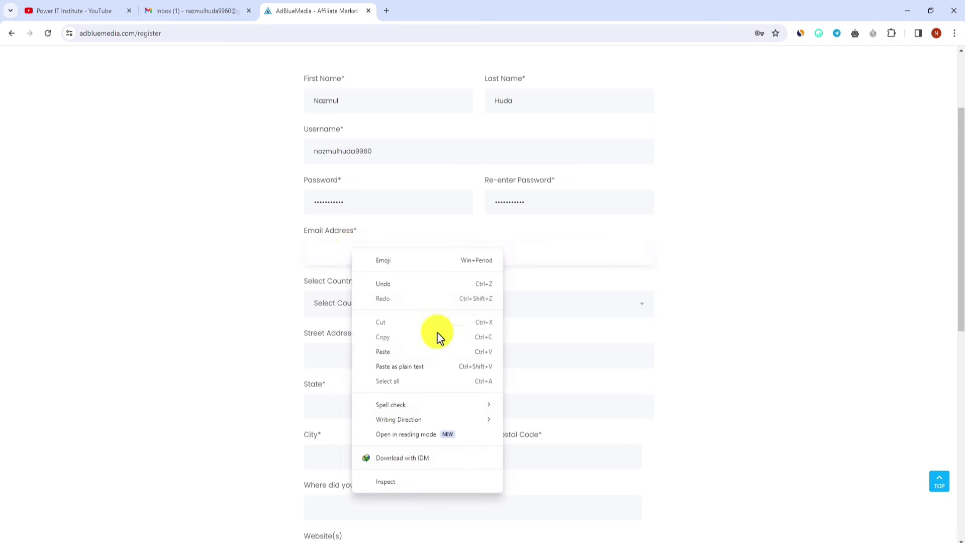
{"action": "left_click", "coordinate": [408, 352]}
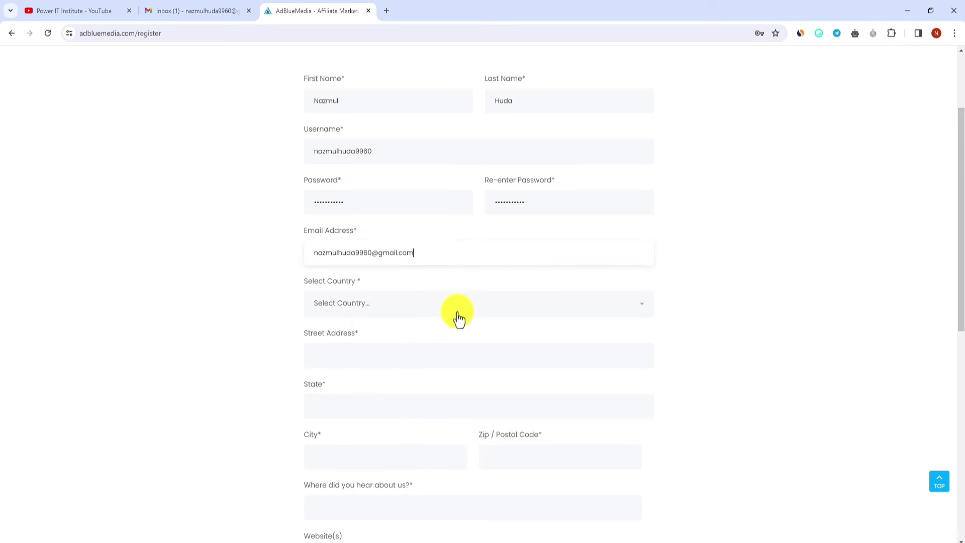
Step: Choose Bangladesh from the Select Country dropdown
{"action": "left_click", "coordinate": [395, 307]}
{"action": "scroll", "coordinate": [409, 346], "scroll_direction": "down", "scroll_amount": 3}
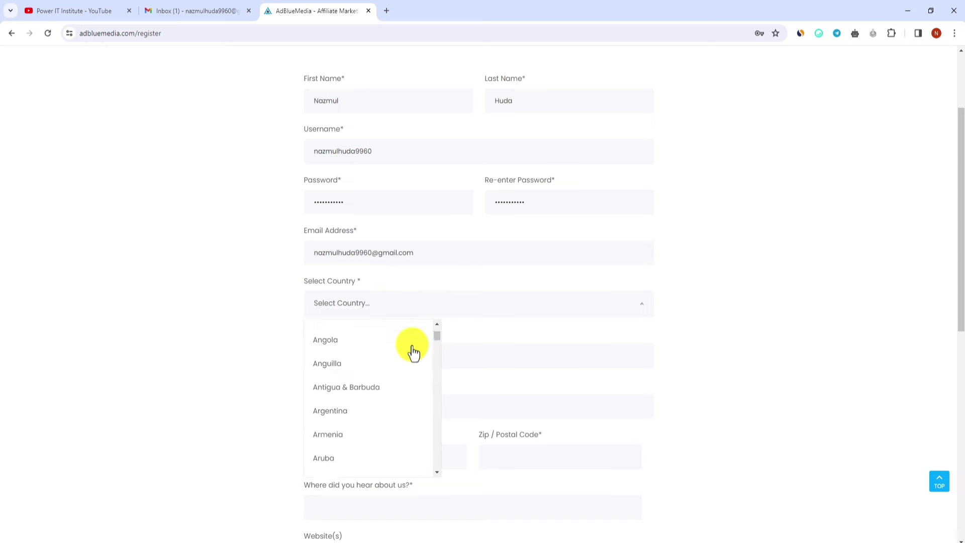
{"action": "scroll", "coordinate": [409, 351], "scroll_direction": "down", "scroll_amount": 3}
{"action": "left_click", "coordinate": [368, 420]}
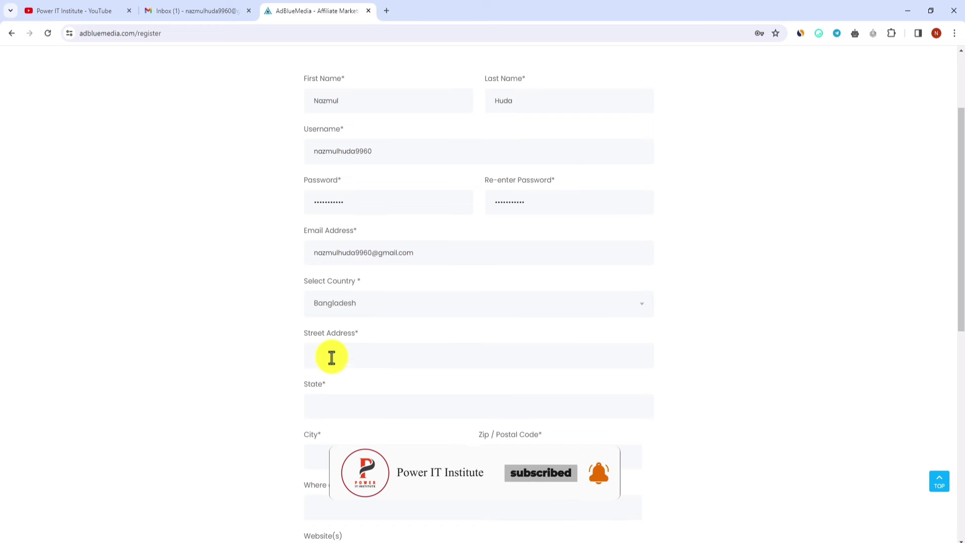
Step: Fill in the street address and state fields
{"action": "left_click", "coordinate": [385, 355]}
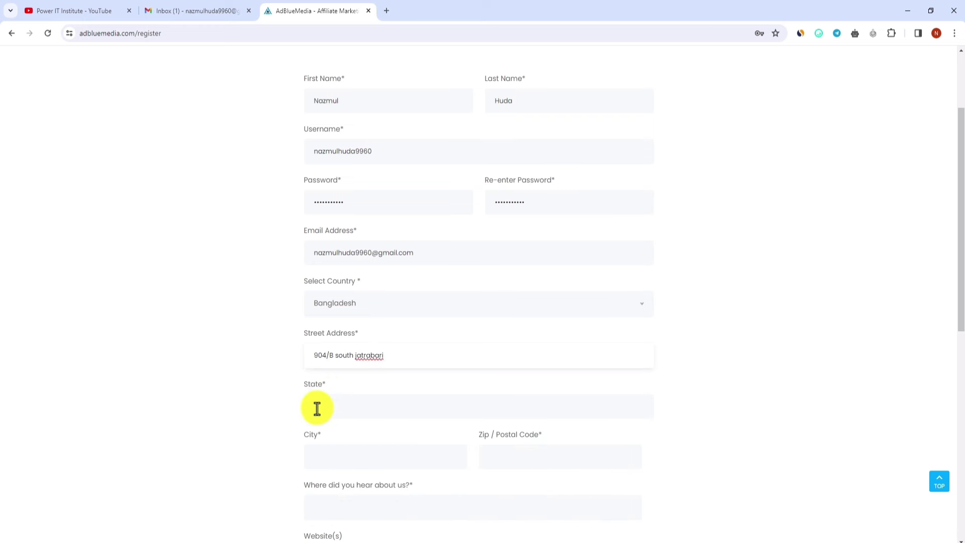
{"action": "left_click", "coordinate": [378, 403]}
{"action": "type", "text": "Jatrabari"}
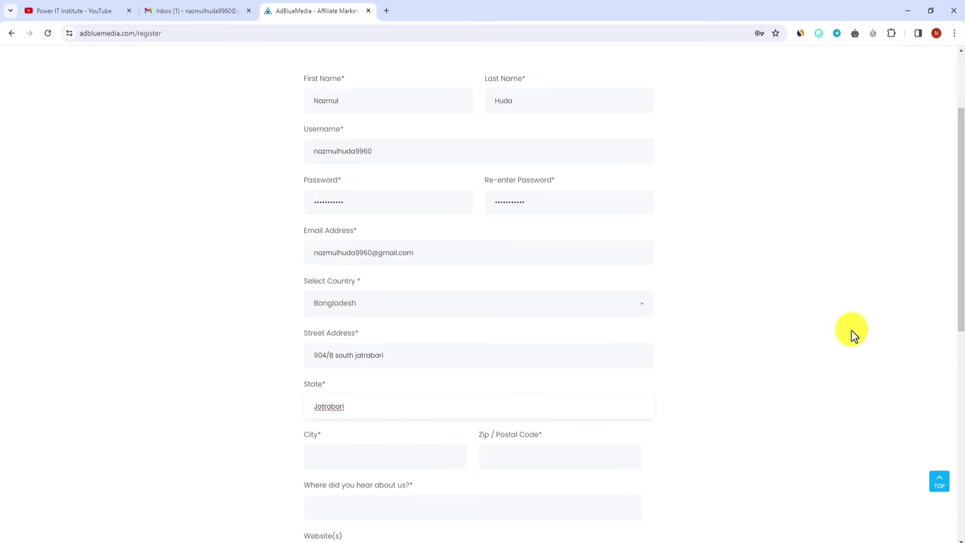
{"action": "scroll", "coordinate": [961, 276], "scroll_direction": "down", "scroll_amount": 2}
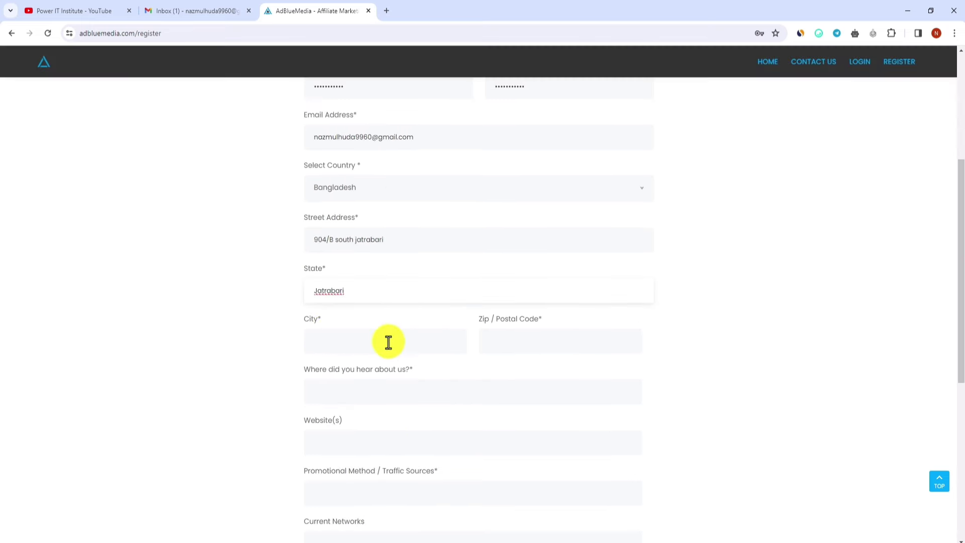
Step: Fill in the city and the Zip / Postal Code fields
{"action": "left_click", "coordinate": [386, 341]}
{"action": "type", "text": "Dhaka"}
{"action": "key", "text": "Tab"}
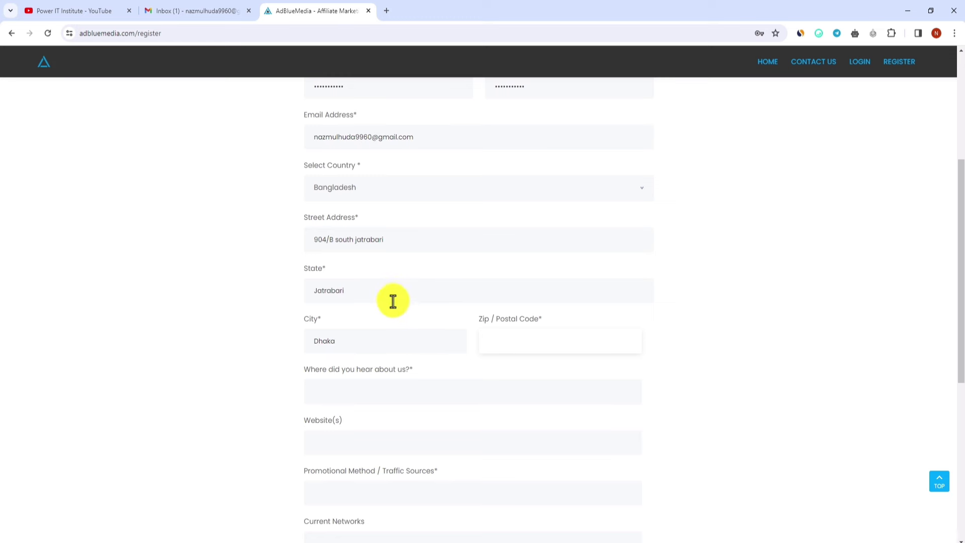
{"action": "left_click_drag", "start_coordinate": [392, 300], "coordinate": [311, 296]}
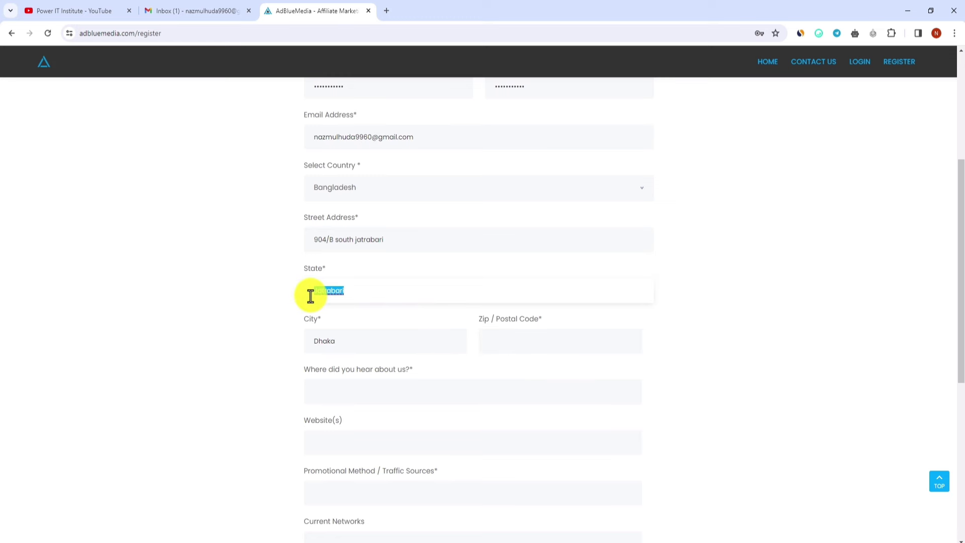
{"action": "left_click", "coordinate": [352, 296]}
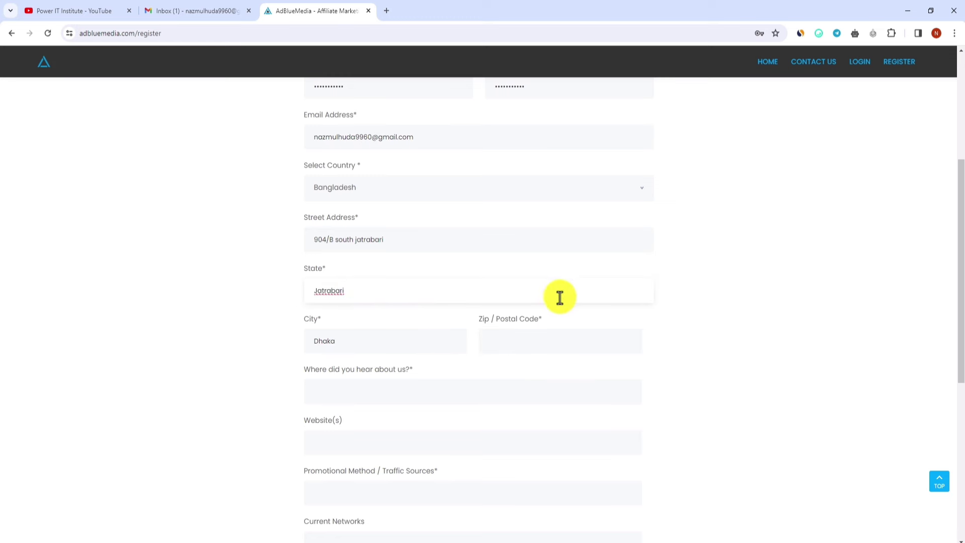
{"action": "left_click", "coordinate": [517, 340]}
{"action": "type", "text": "1204"}
{"action": "scroll", "coordinate": [518, 338], "scroll_direction": "down", "scroll_amount": 2}
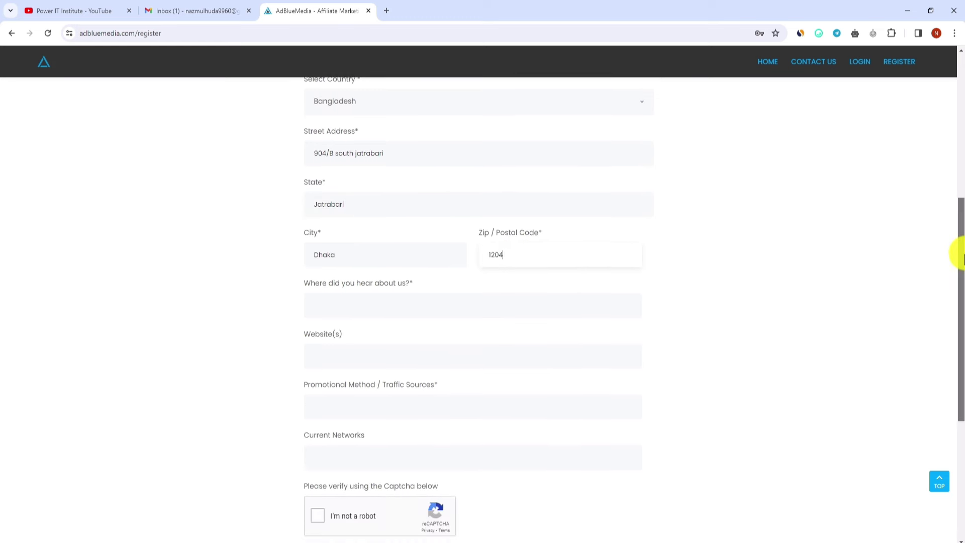
{"action": "left_click", "coordinate": [391, 288]}
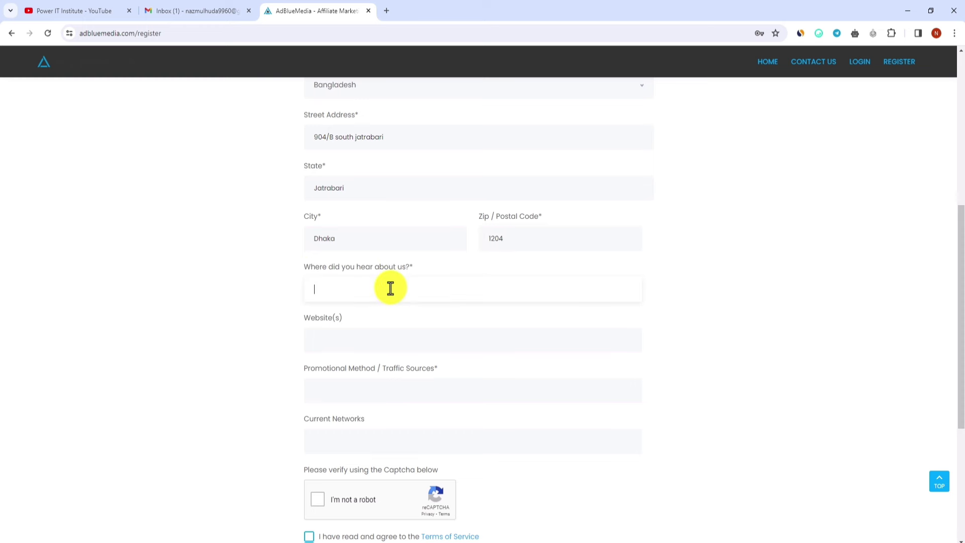
{"action": "type", "text": "Friend"}
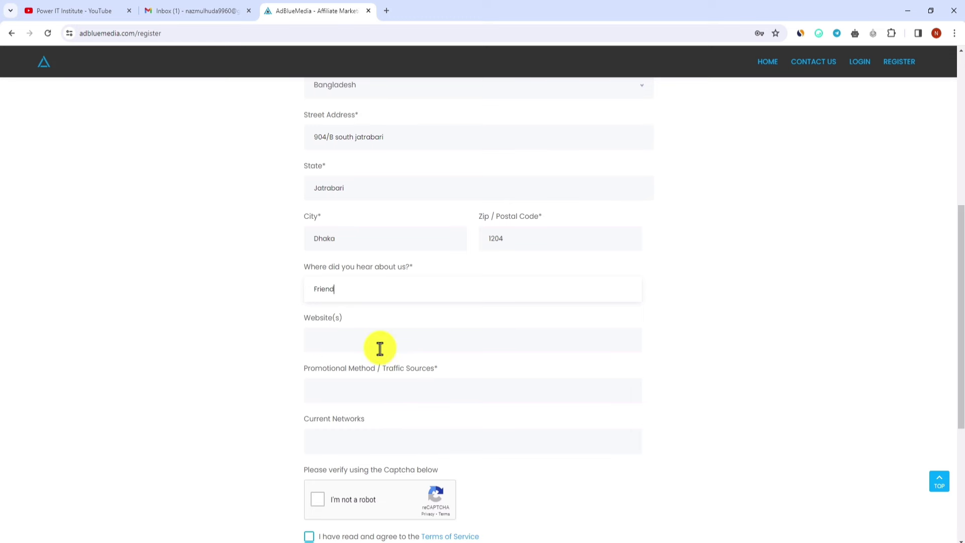
{"action": "left_click", "coordinate": [343, 340]}
{"action": "key", "text": "ctrl+v"}
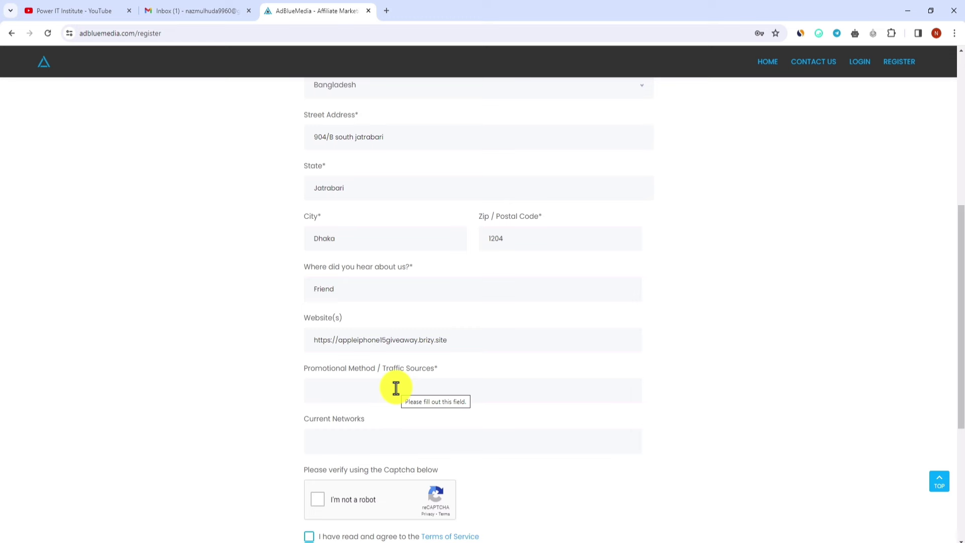
Step: Describe traffic sources as paid Bing PPC and Google Ads plus free Reddit, Quora and Pinterest
{"action": "left_click", "coordinate": [399, 388]}
{"action": "type", "text": "I use paid "}
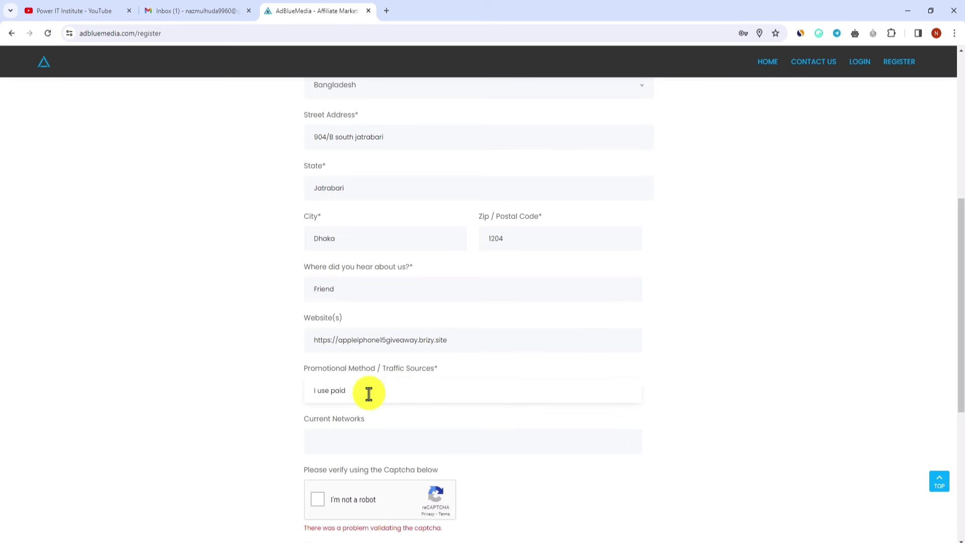
{"action": "type", "text": "and free traffic sources. My paid traffic source"}
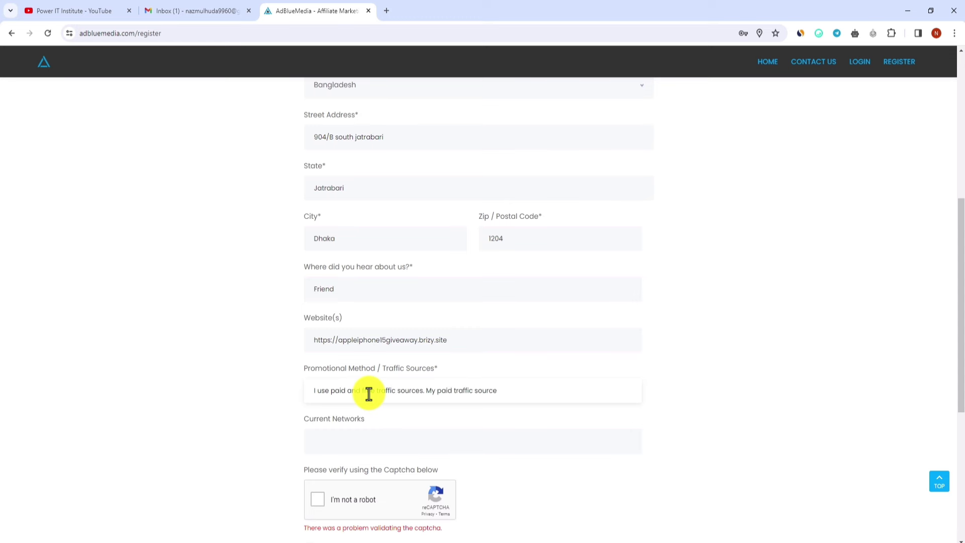
{"action": "type", "text": ": Bing PPC Ads, Google Ads, TikTok Ads, "}
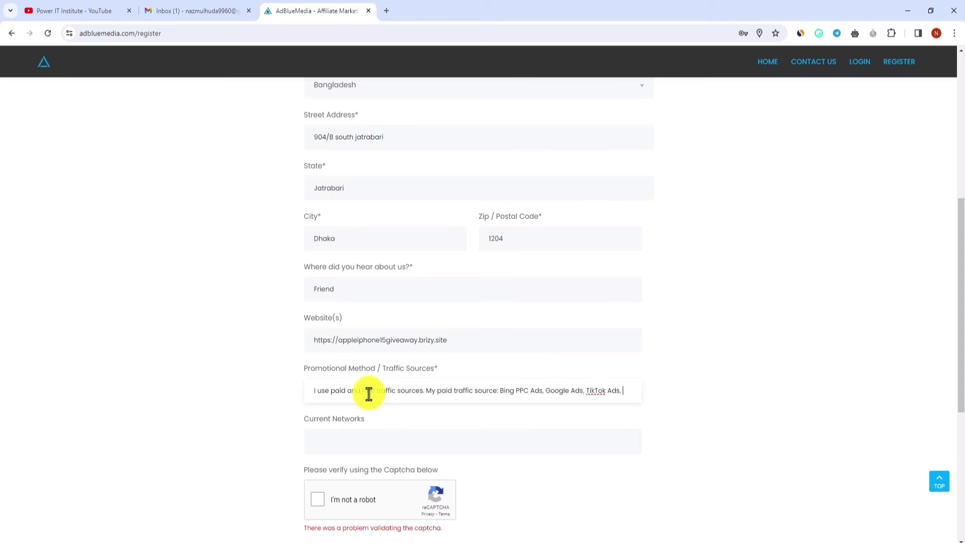
{"action": "type", "text": "Snapchat Ads."}
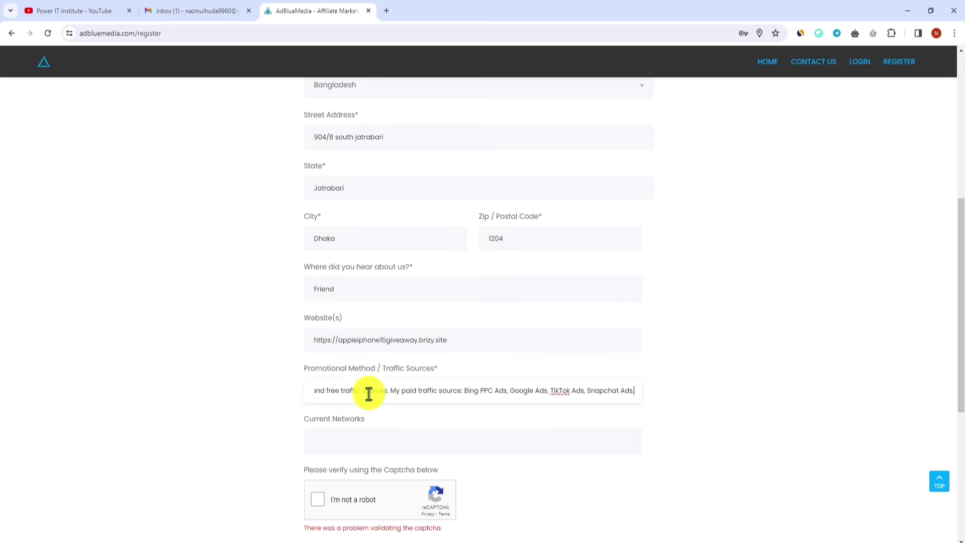
{"action": "type", "text": "and"}
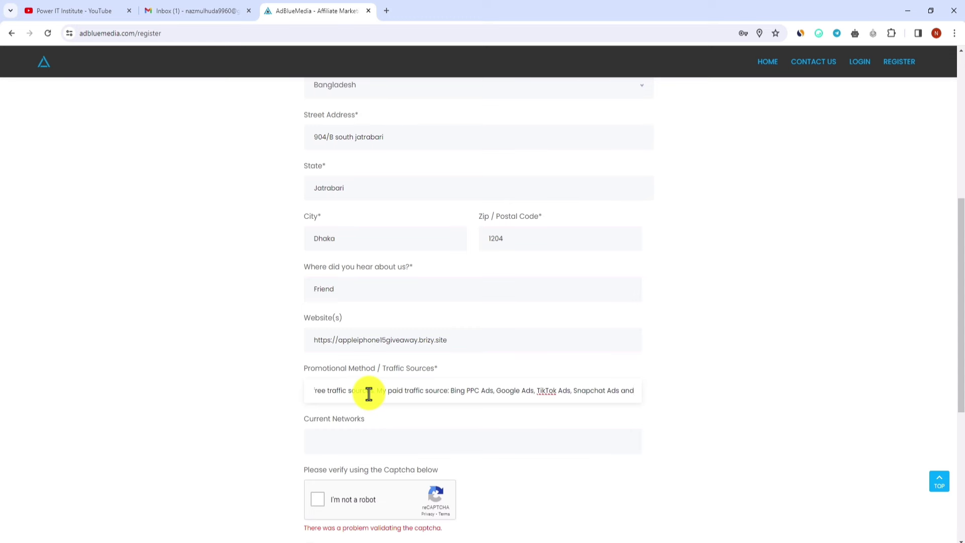
{"action": "type", "text": " my free traffic source: Red"}
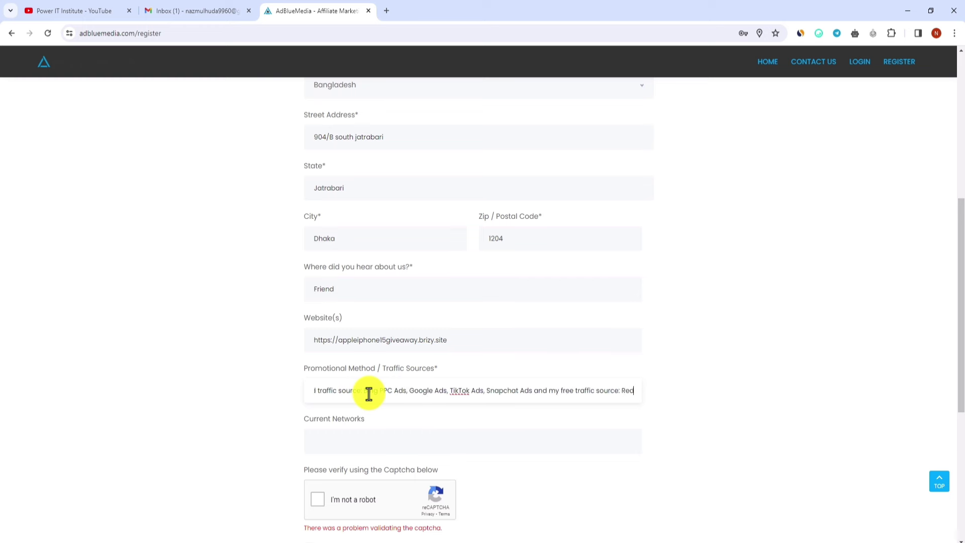
{"action": "type", "text": "dit, Quora and Pinterest"}
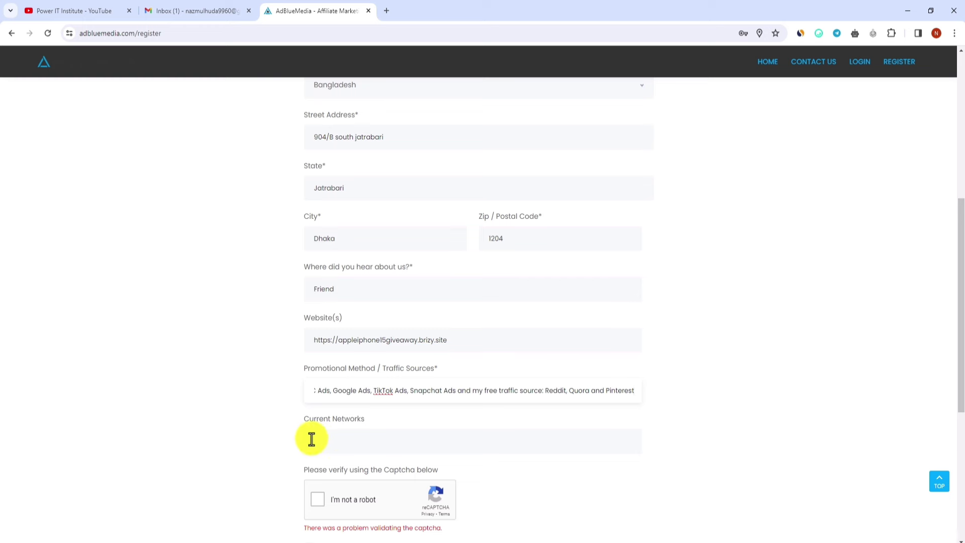
{"action": "left_click", "coordinate": [388, 440]}
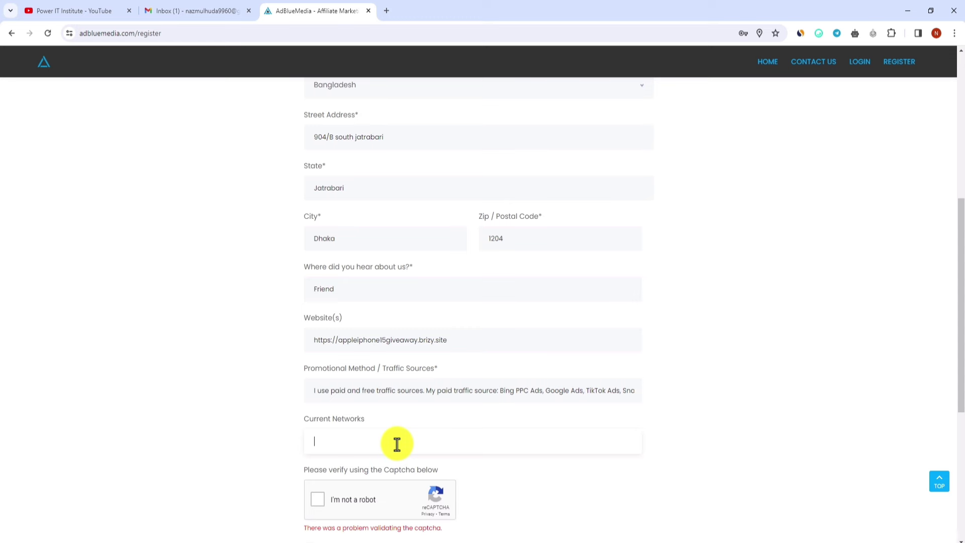
Step: List OGAds, Affroyal and CPAFull as current networks and pass the reCAPTCHA check
{"action": "type", "text": "OGAds, Affroyal, CPAFull"}
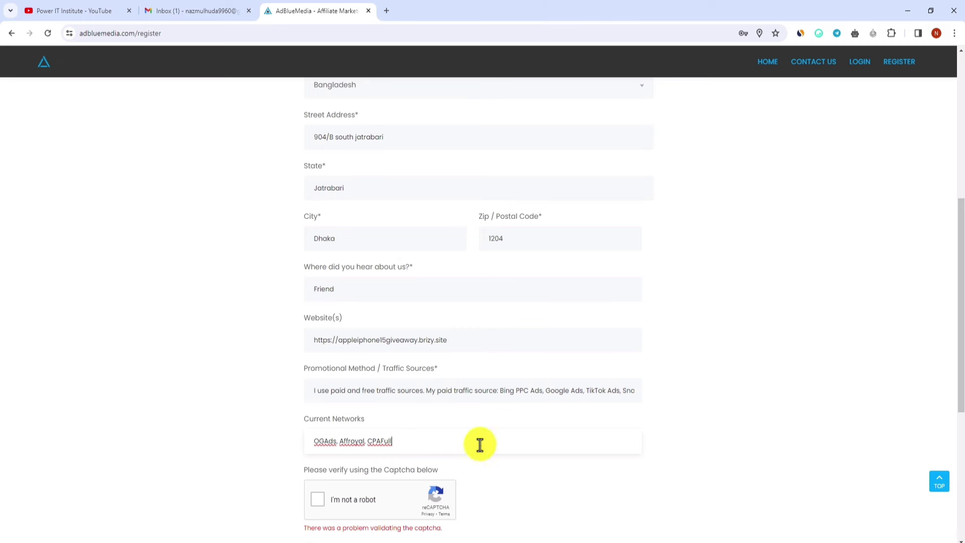
{"action": "left_click_drag", "start_coordinate": [960, 240], "coordinate": [961, 307]}
{"action": "left_click", "coordinate": [321, 346]}
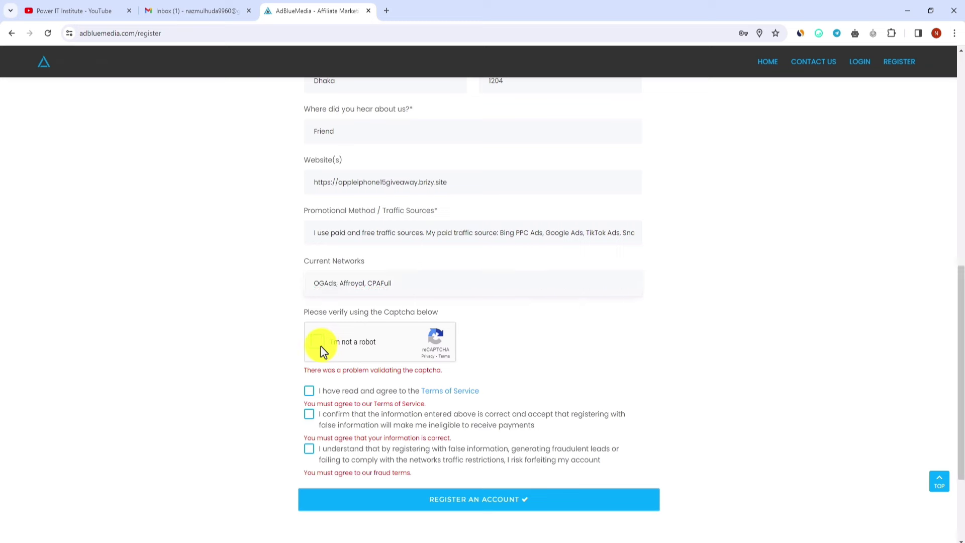
Step: Accept the Terms of Service, information and fraud agreements, submit, and dismiss the thank-you alert
{"action": "left_click", "coordinate": [309, 392]}
{"action": "left_click", "coordinate": [308, 414]}
{"action": "left_click", "coordinate": [309, 448]}
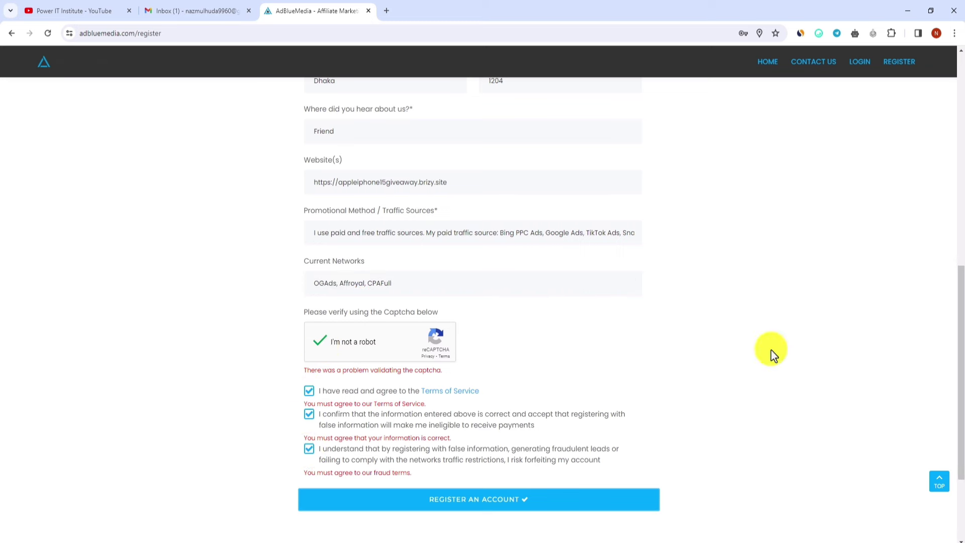
{"action": "left_click_drag", "start_coordinate": [961, 306], "coordinate": [960, 353]}
{"action": "left_click", "coordinate": [478, 393]}
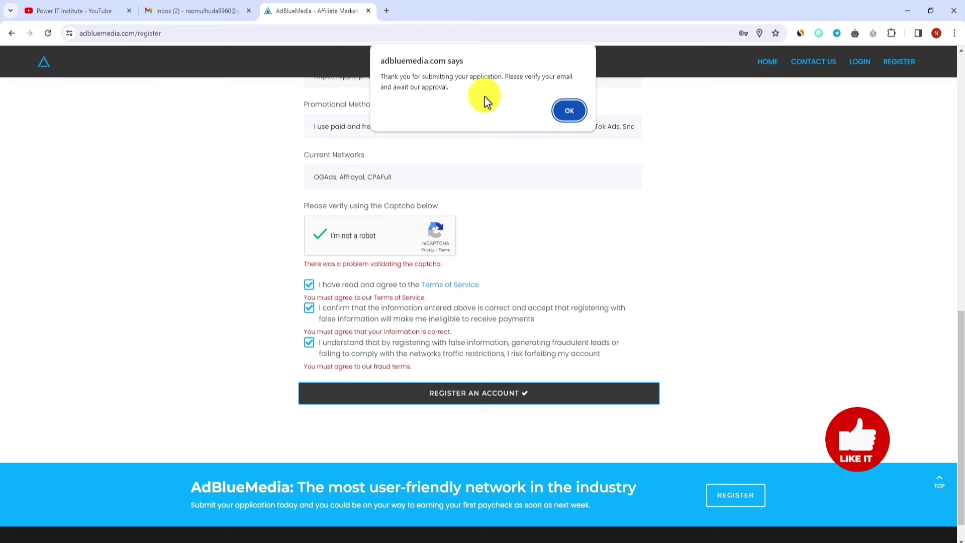
{"action": "left_click", "coordinate": [569, 112]}
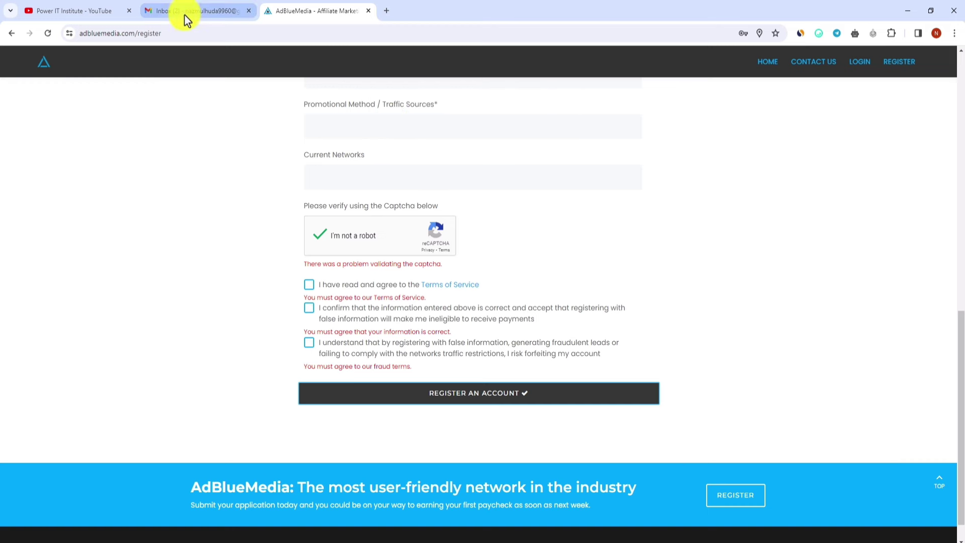
Step: Open AdBlueMedia's Verify Email message in Gmail and verify the email address
{"action": "left_click", "coordinate": [198, 19]}
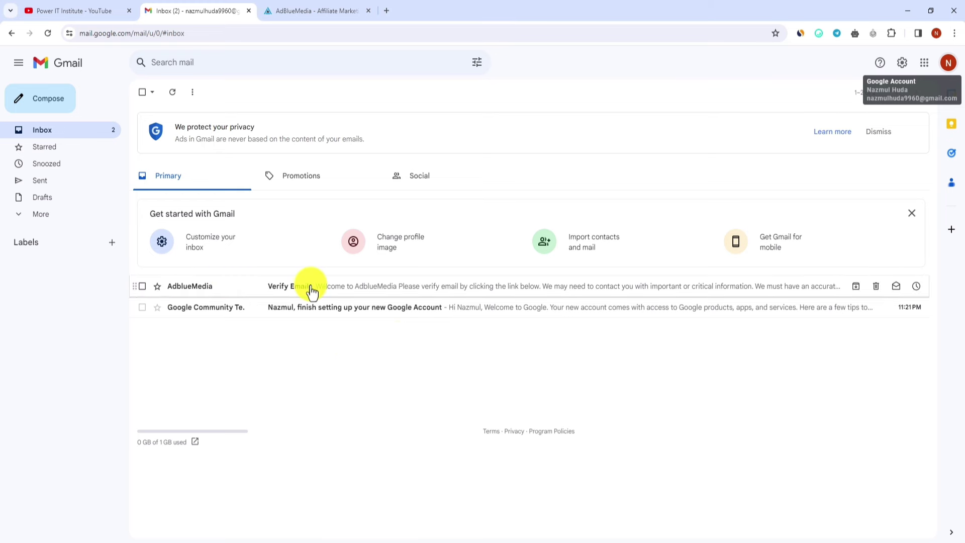
{"action": "left_click", "coordinate": [248, 287]}
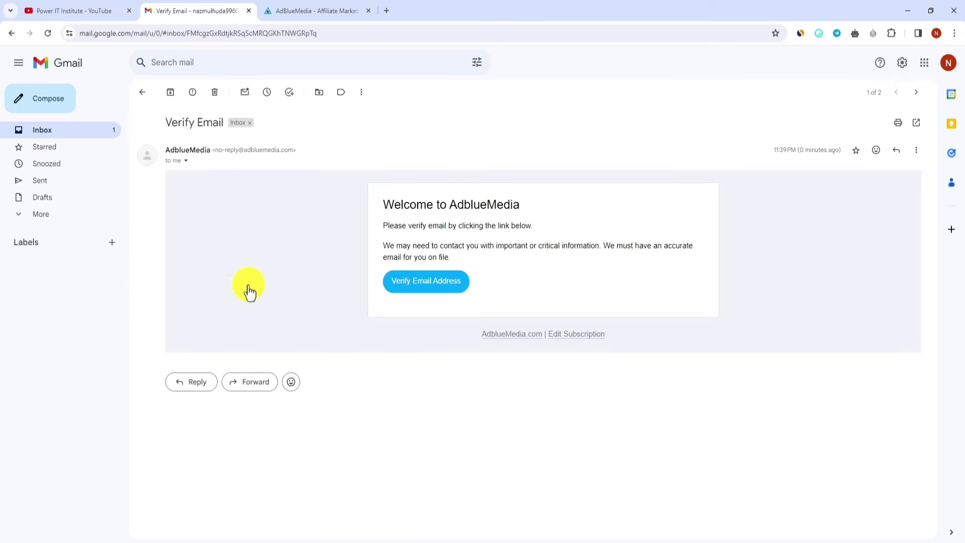
{"action": "left_click", "coordinate": [436, 281]}
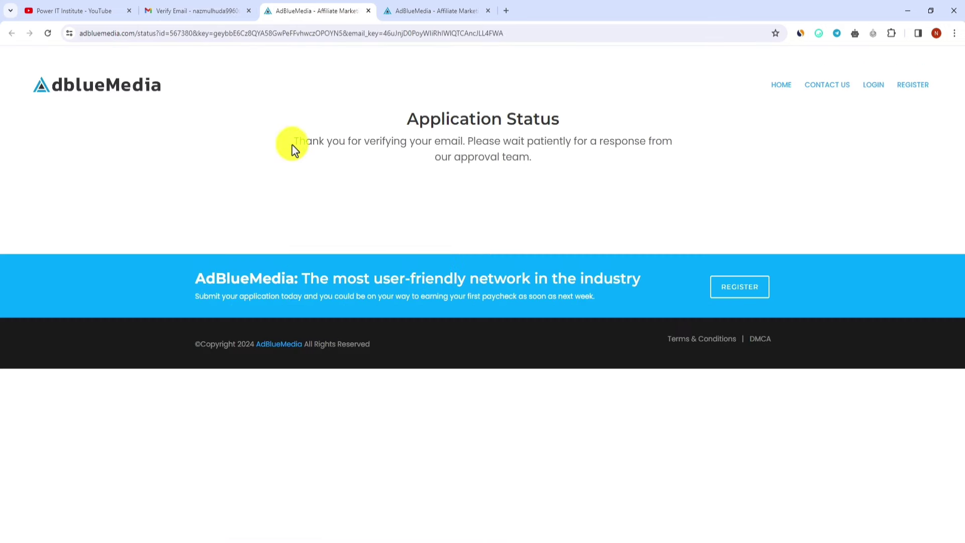
{"action": "left_click_drag", "start_coordinate": [292, 143], "coordinate": [545, 170]}
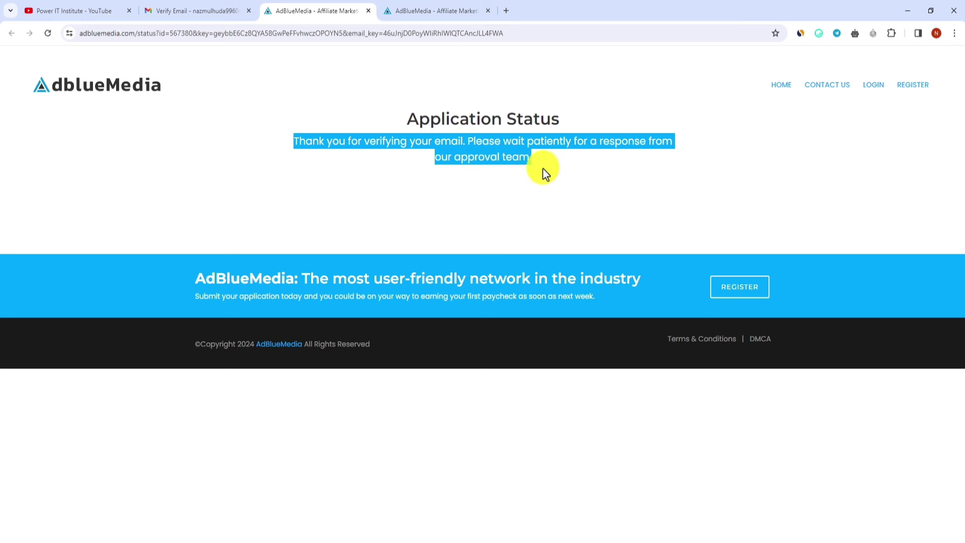
{"action": "left_click", "coordinate": [543, 169]}
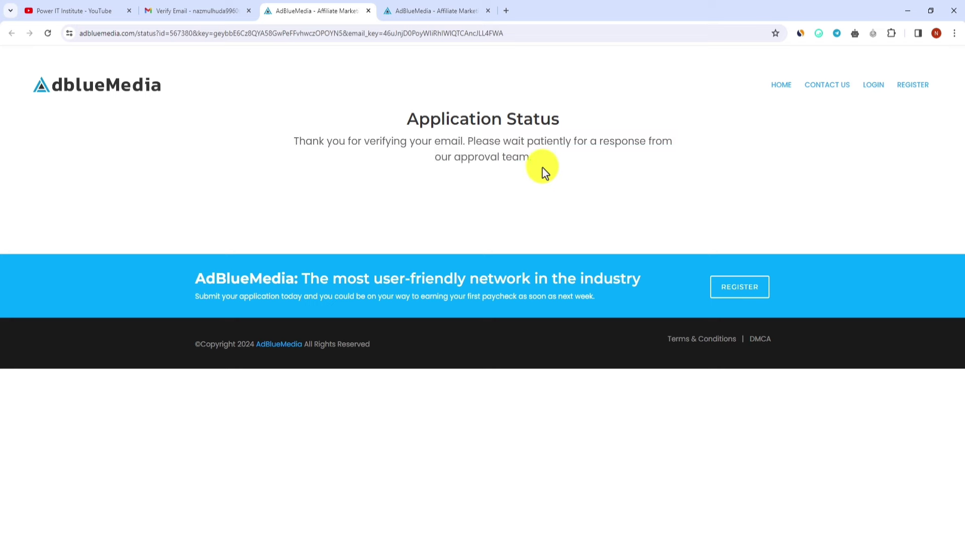